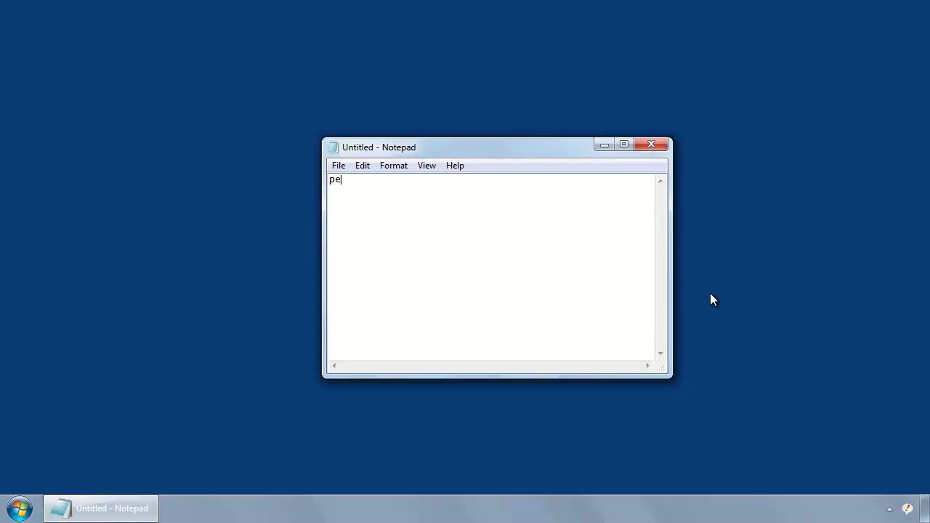
Expand the pexforum autotext in Notepad to reopen the forum login page in Internet Explorer.
type("rum")
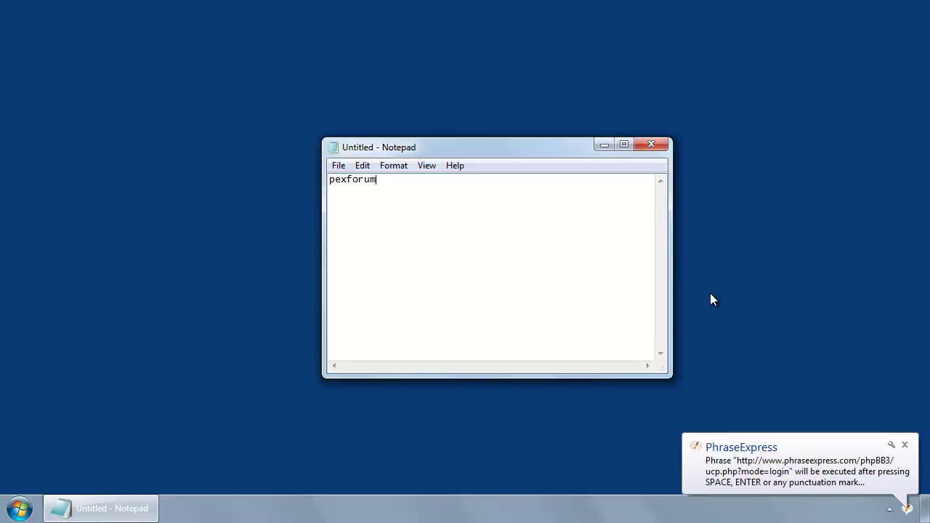
key("space")
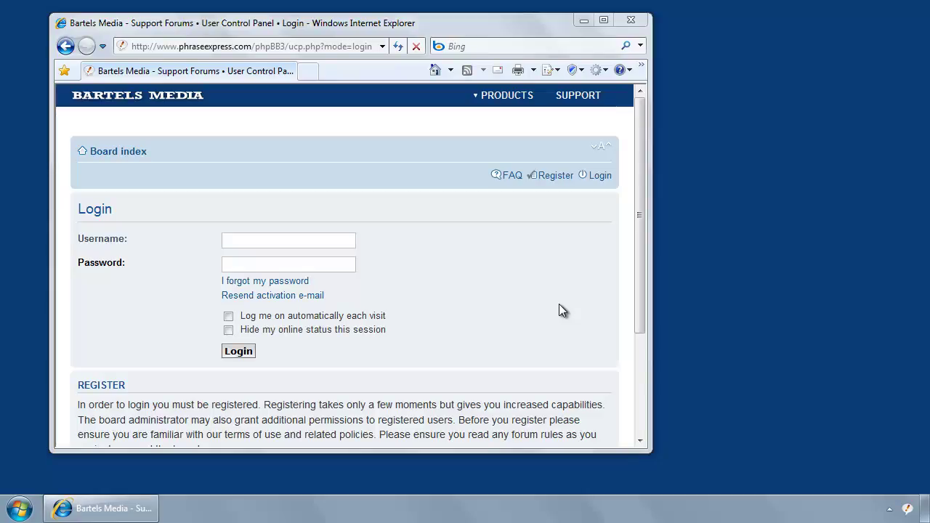
Copy the login page address (phpBB3/ucp.php?mode=login) from the browser's address bar.
left_click(316, 49)
left_click(316, 50)
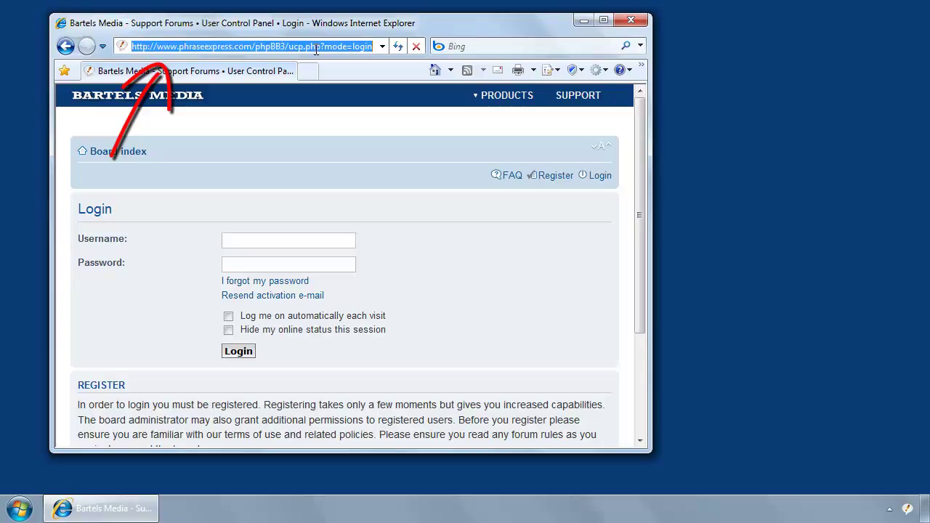
right_click(316, 48)
left_click(368, 100)
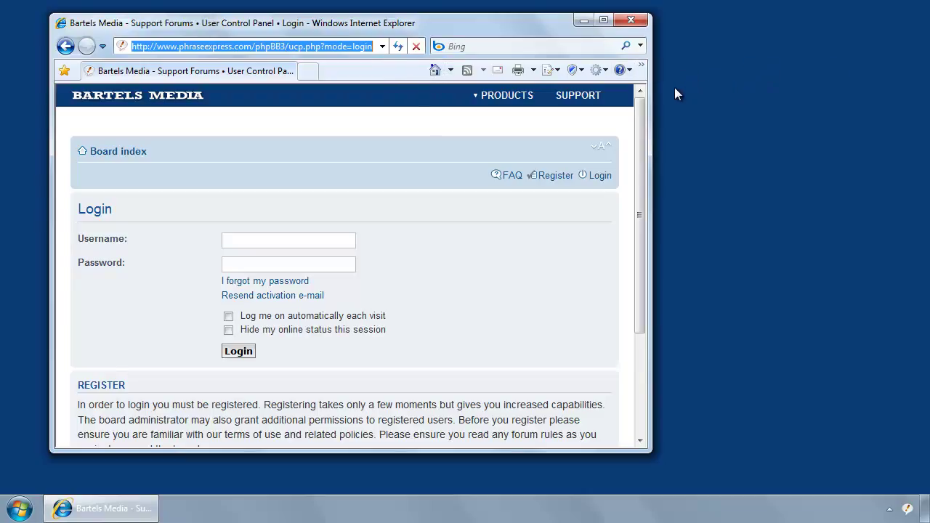
Create a new PhraseExpress phrase named Login with its content cleared.
right_click(907, 508)
left_click(881, 462)
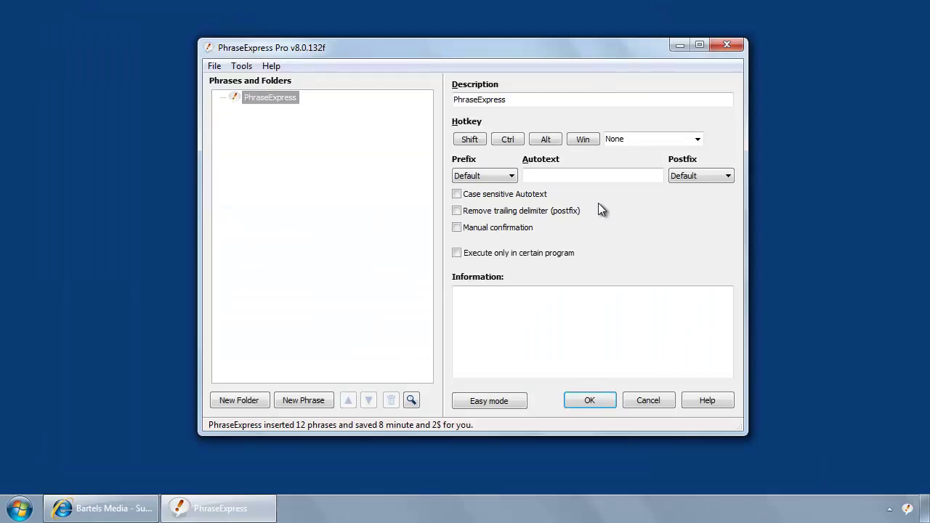
left_click(305, 400)
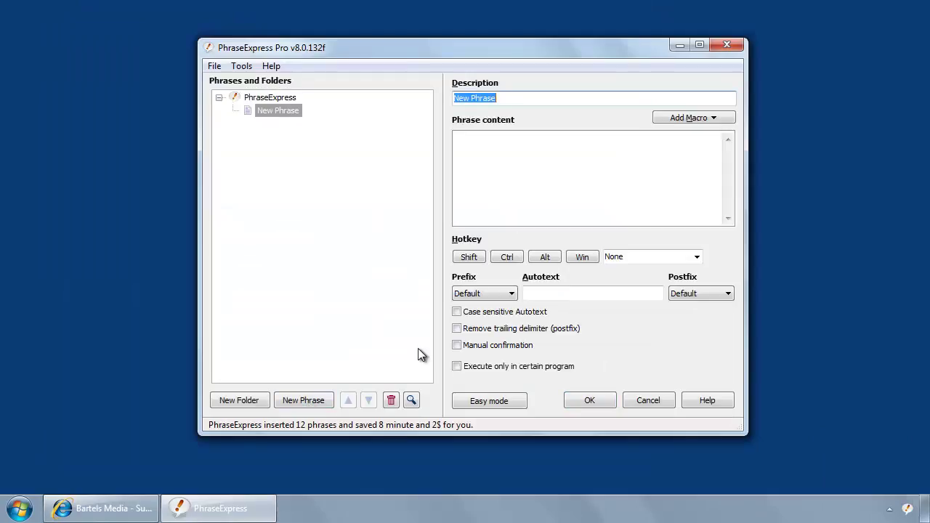
type("Login")
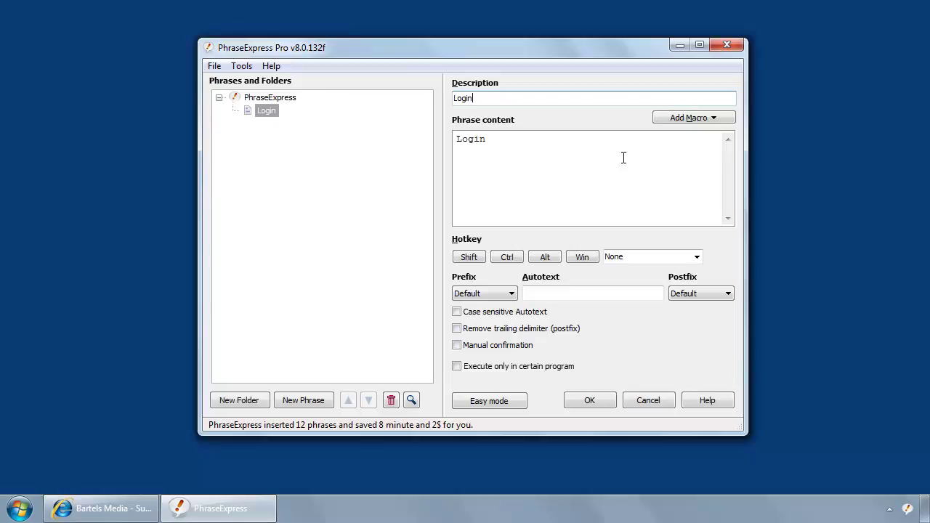
left_click_drag(516, 146, 455, 139)
key("BackSpace")
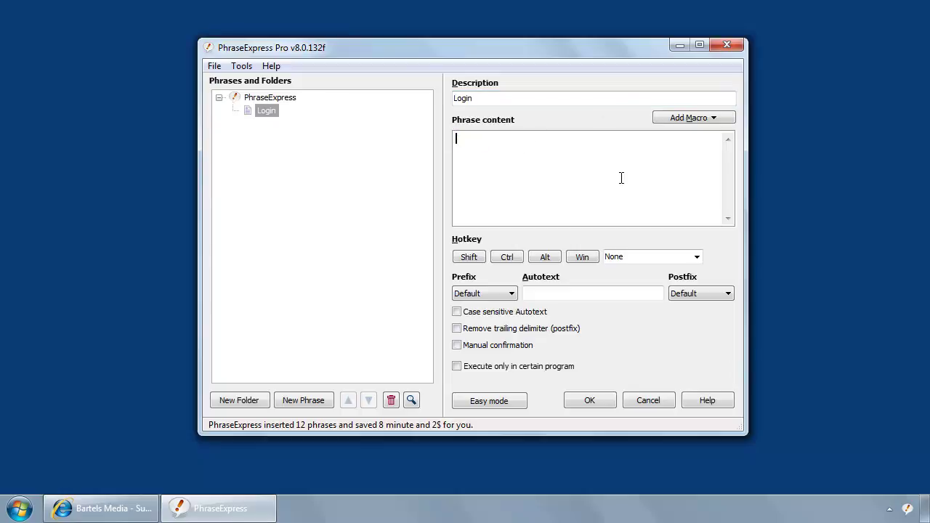
Insert an Open a web page macro with the pasted forum login URL.
left_click(710, 124)
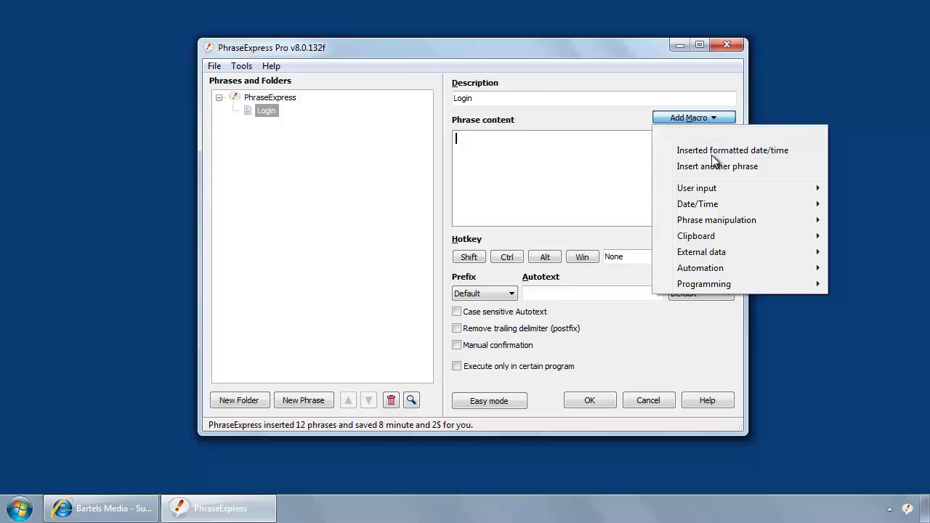
mouse_move(719, 269)
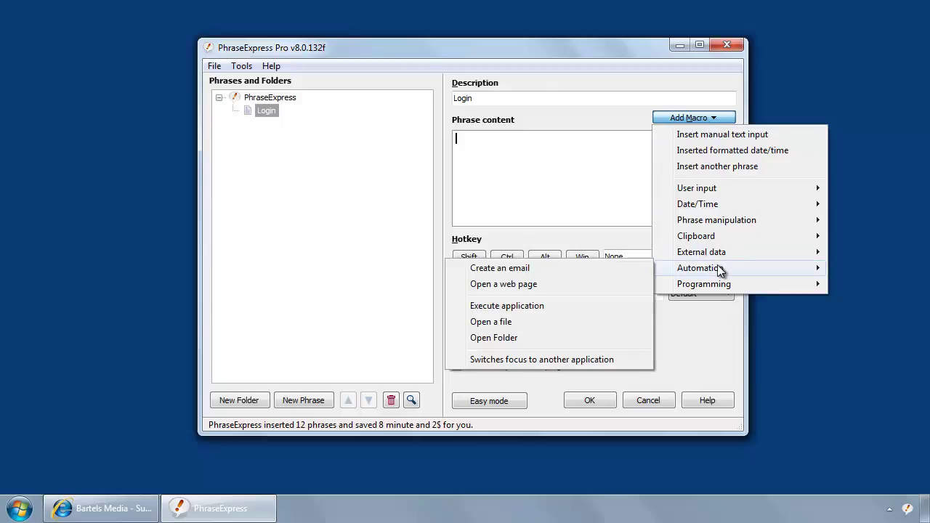
left_click(550, 283)
key("ctrl+v")
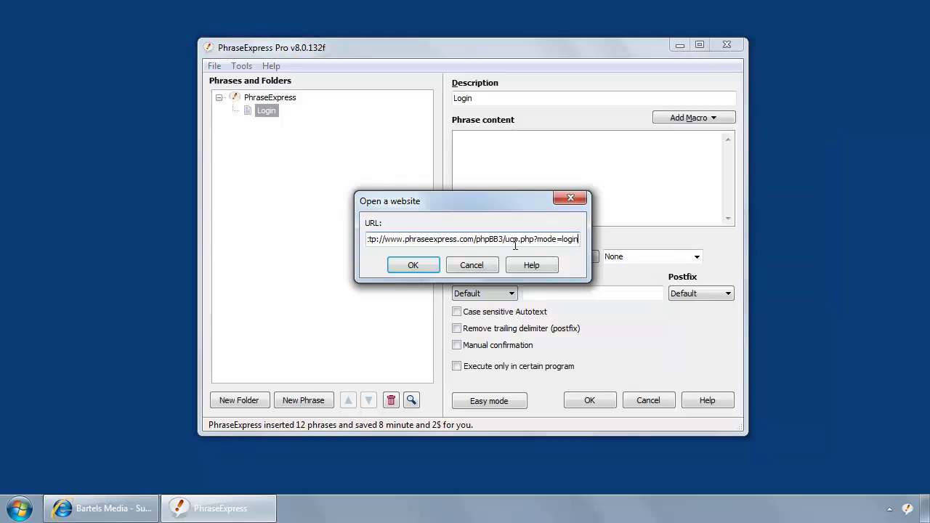
left_click(411, 266)
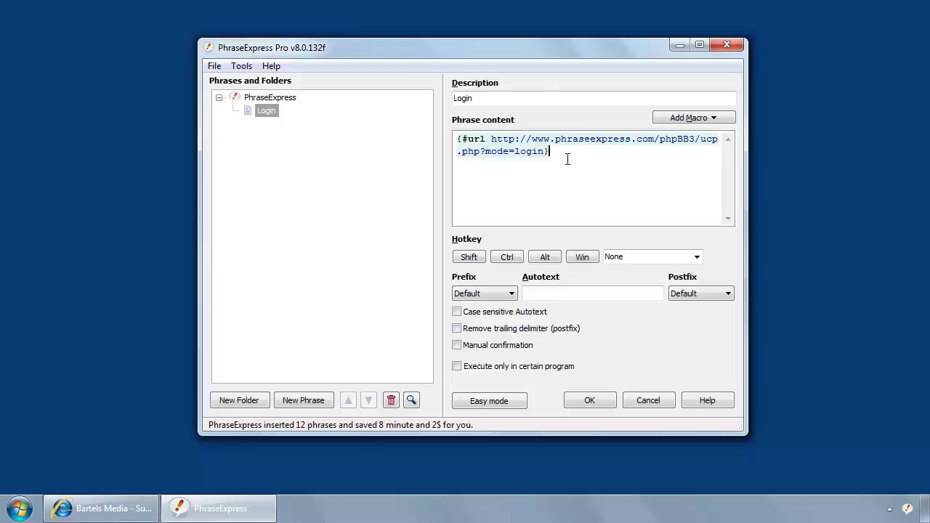
Add a {#sleep 3000} wait macro after the URL macro in the Login phrase.
left_click(718, 124)
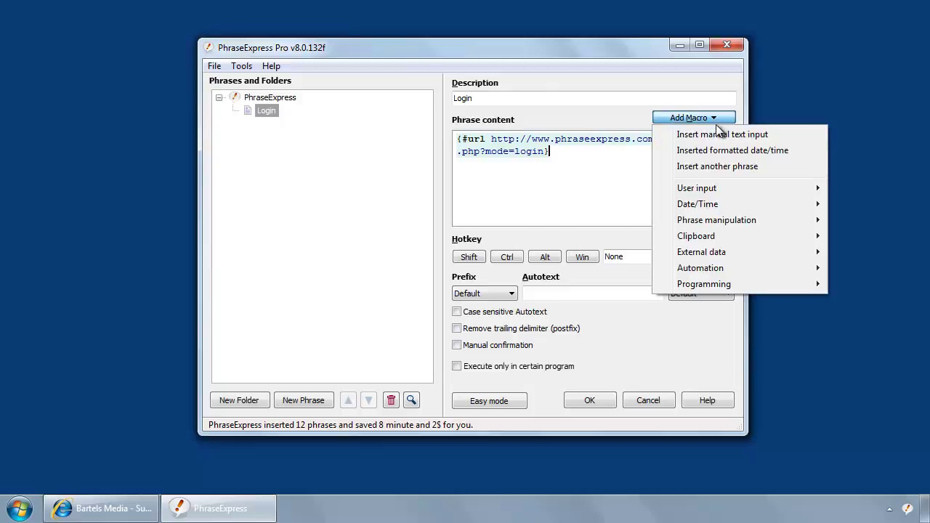
mouse_move(723, 284)
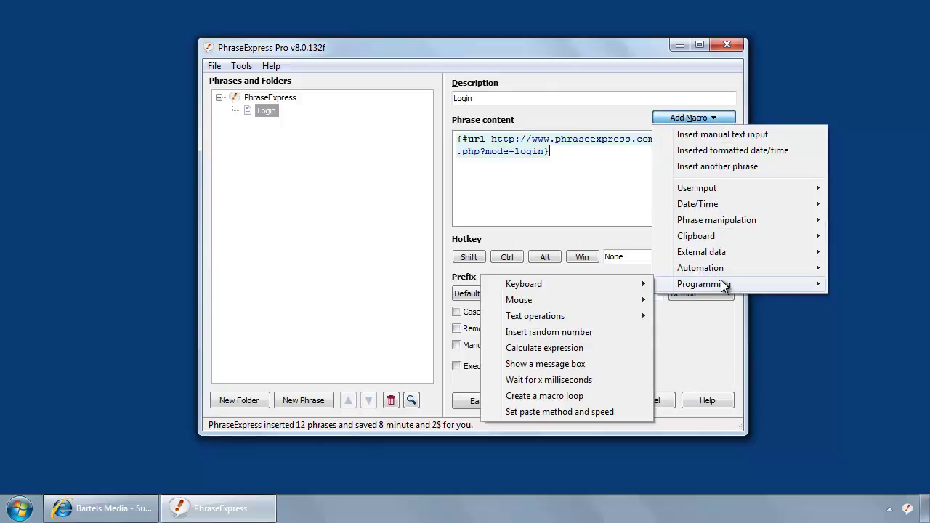
left_click(567, 380)
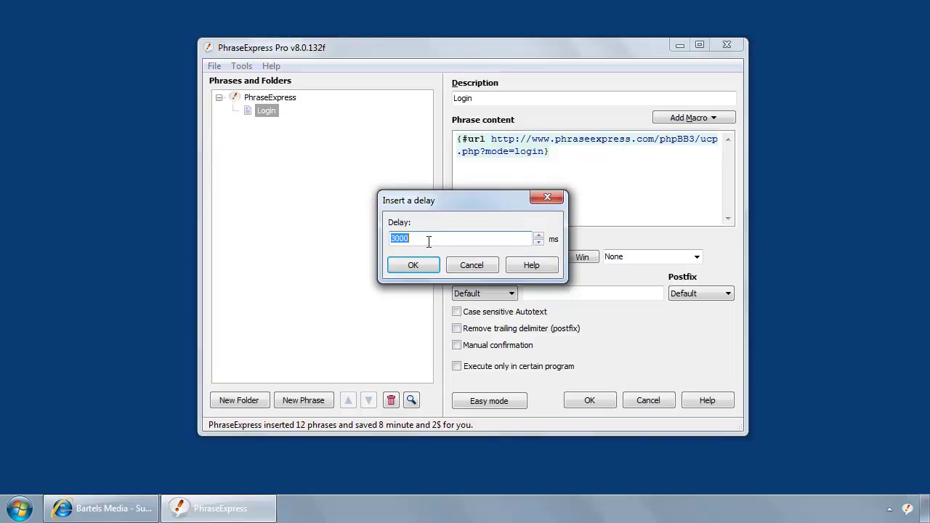
left_click(411, 266)
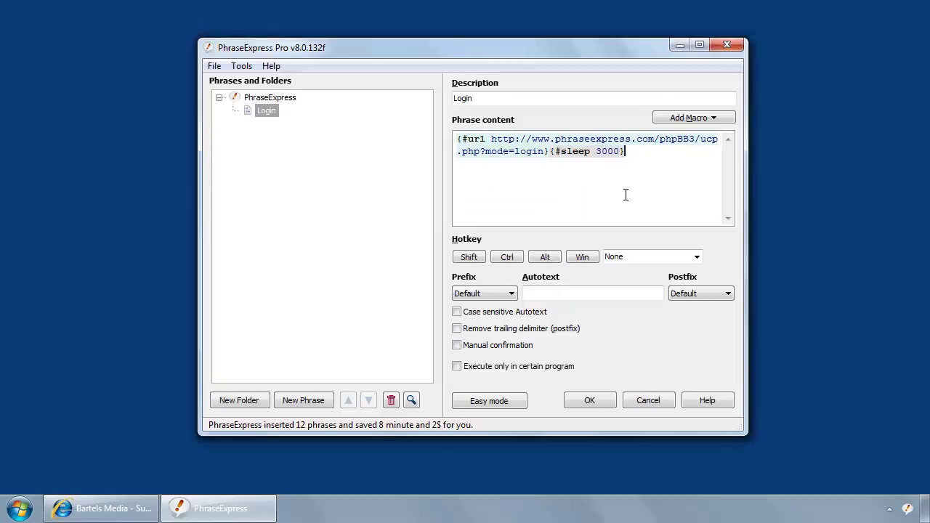
Back on the forum login page, step focus from the address bar toward the Username field.
left_click(102, 509)
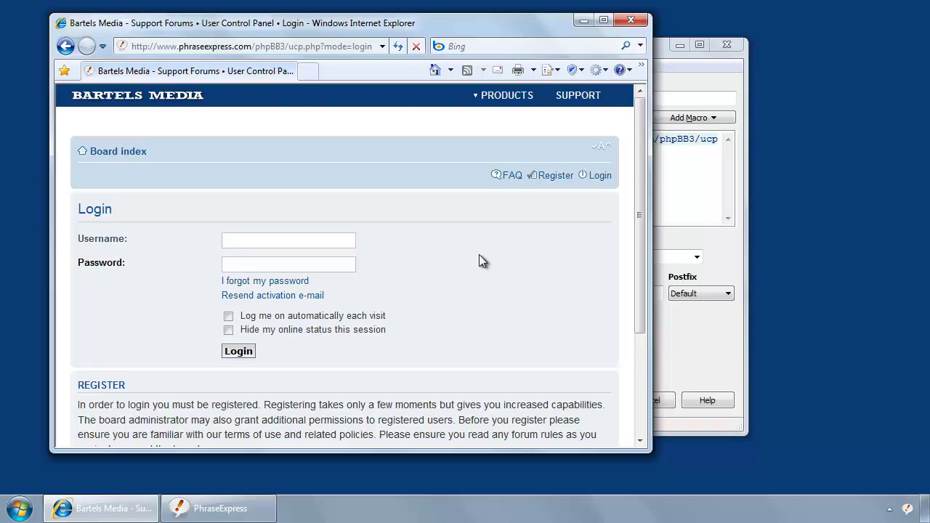
left_click(329, 46)
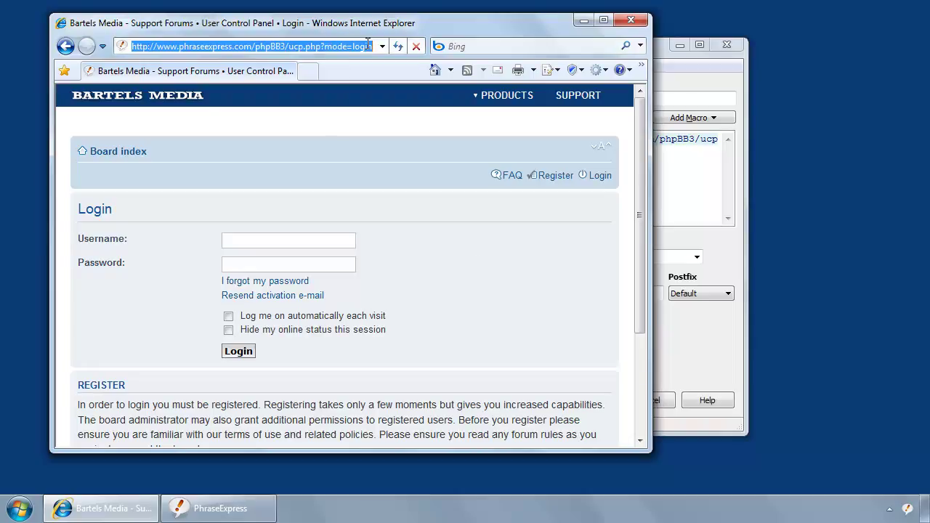
left_click(400, 115)
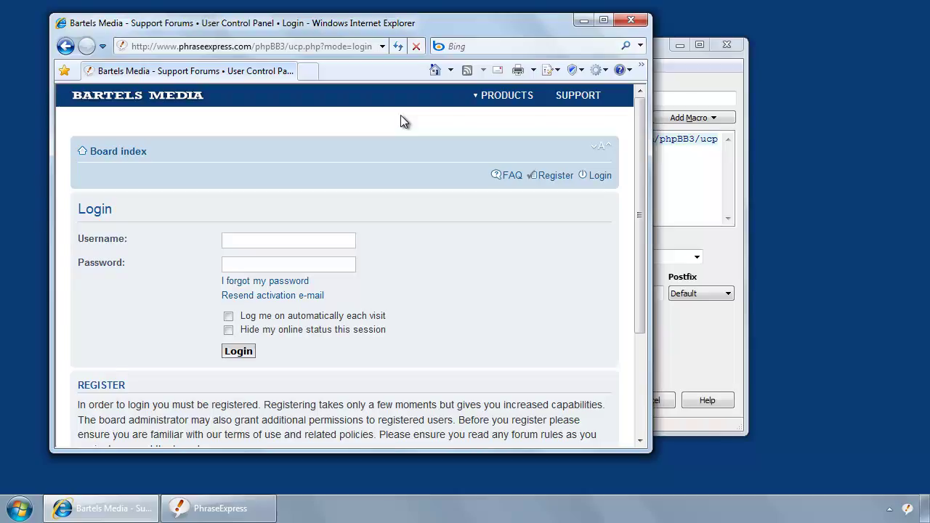
key("alt+d")
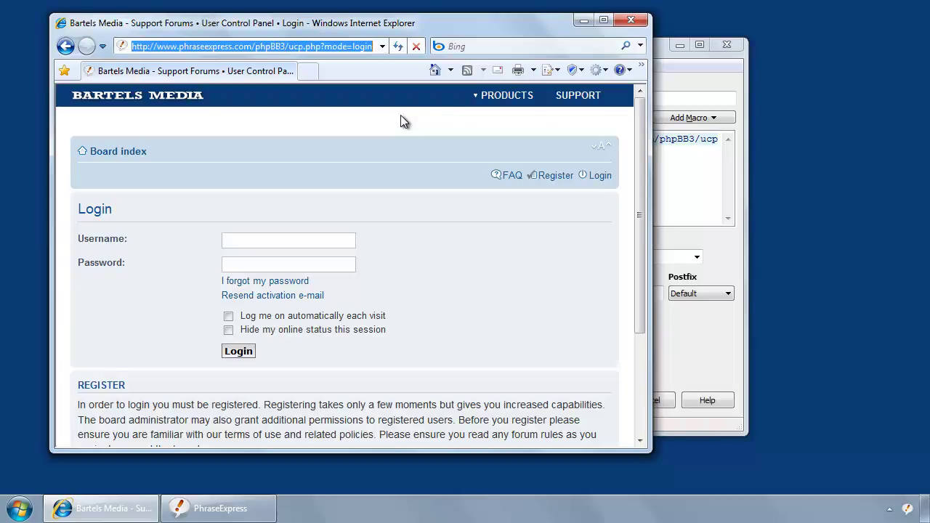
key("Tab")
key("Tab")
key("Tab")
key("Tab")
key("Tab")
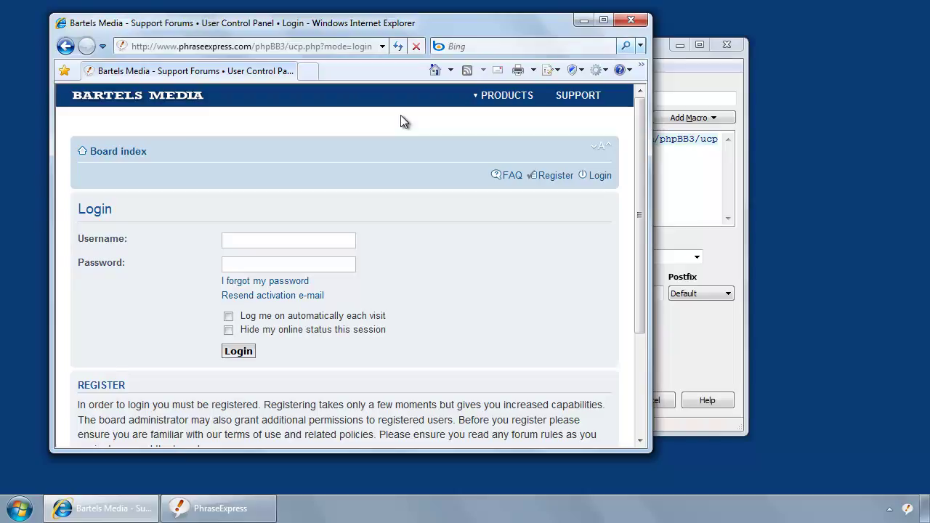
key("Tab")
key("Tab")
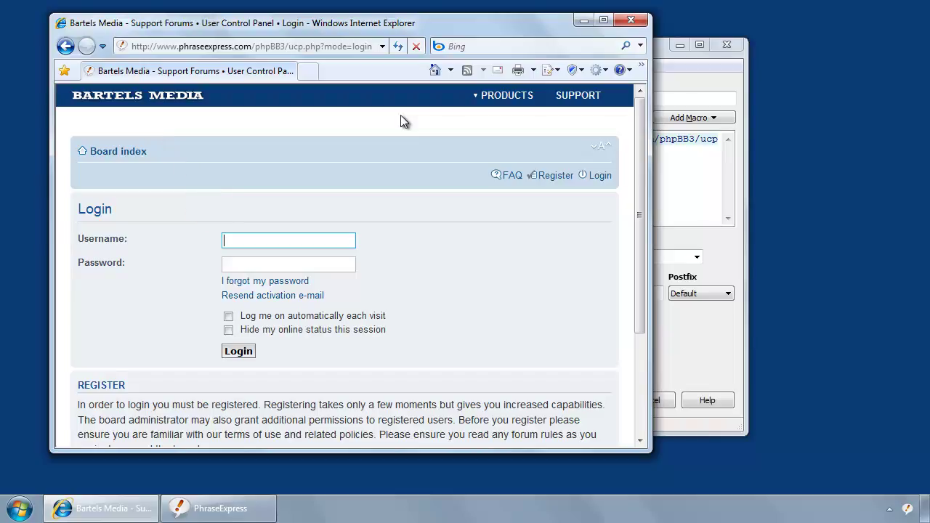
Insert a simulated Tab keystroke repeated 8 times ({#TAB -count 8}) into the Login phrase.
left_click(666, 160)
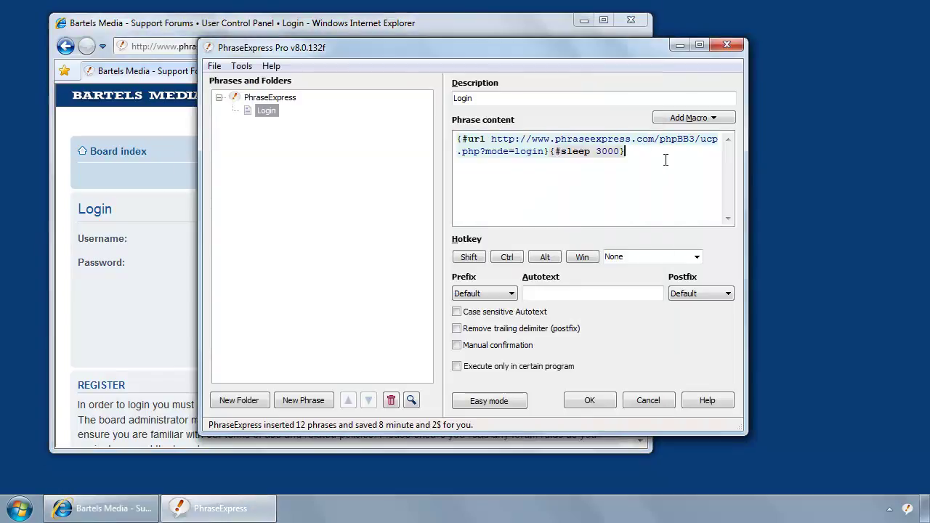
left_click(710, 121)
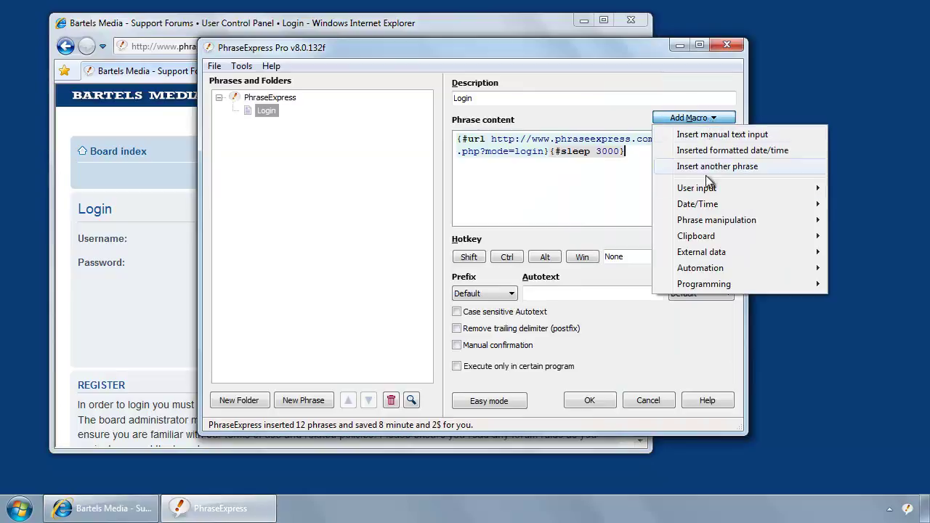
mouse_move(718, 286)
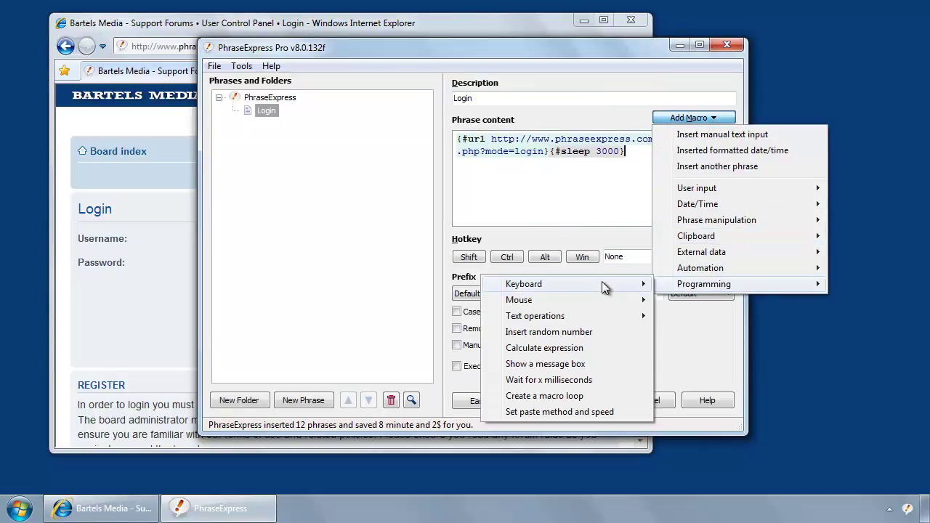
mouse_move(602, 281)
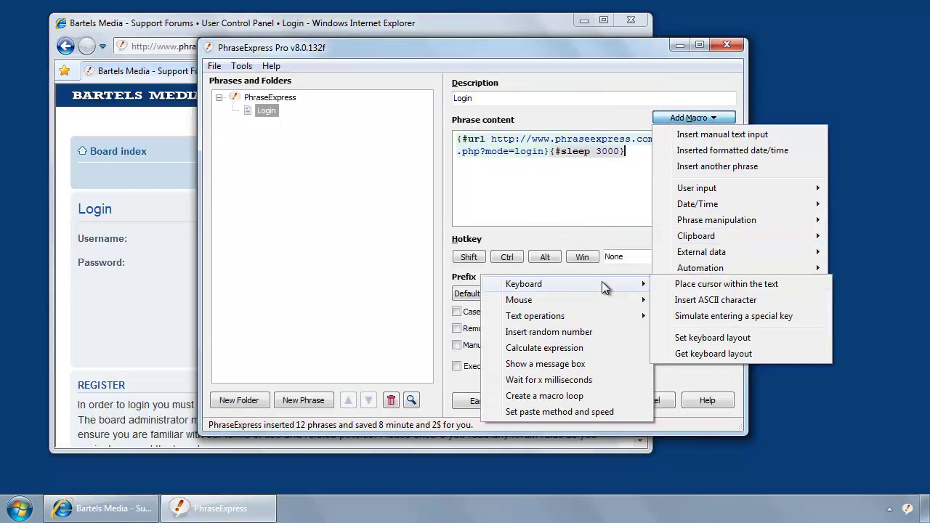
left_click(748, 324)
left_click(460, 232)
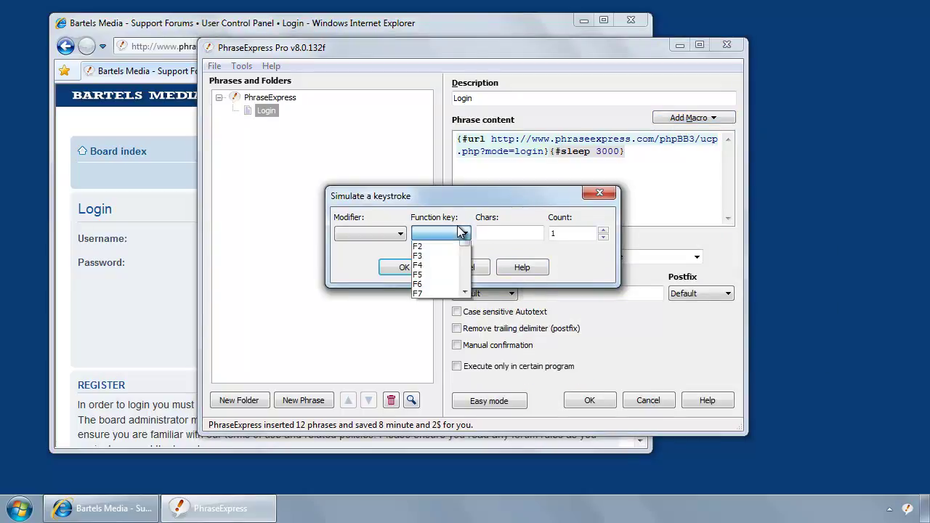
left_click(449, 247)
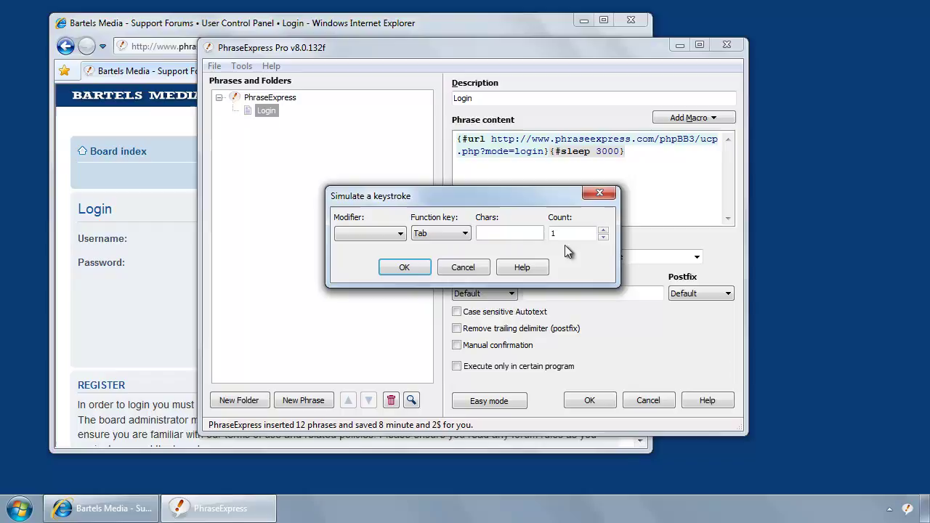
double_click(581, 233)
type("8")
left_click(406, 268)
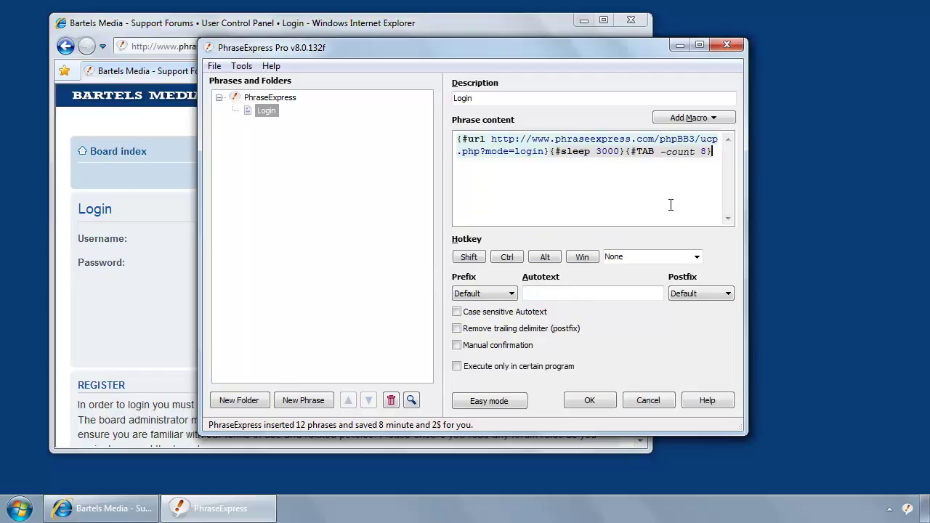
Type the forum username, then add a single {#TAB} keystroke macro.
type("jondoe")
left_click(719, 120)
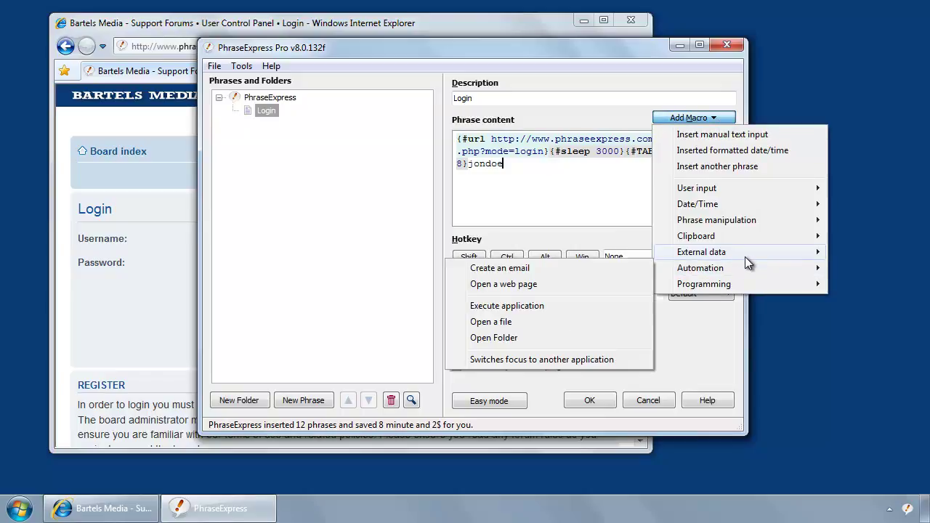
mouse_move(749, 283)
mouse_move(591, 285)
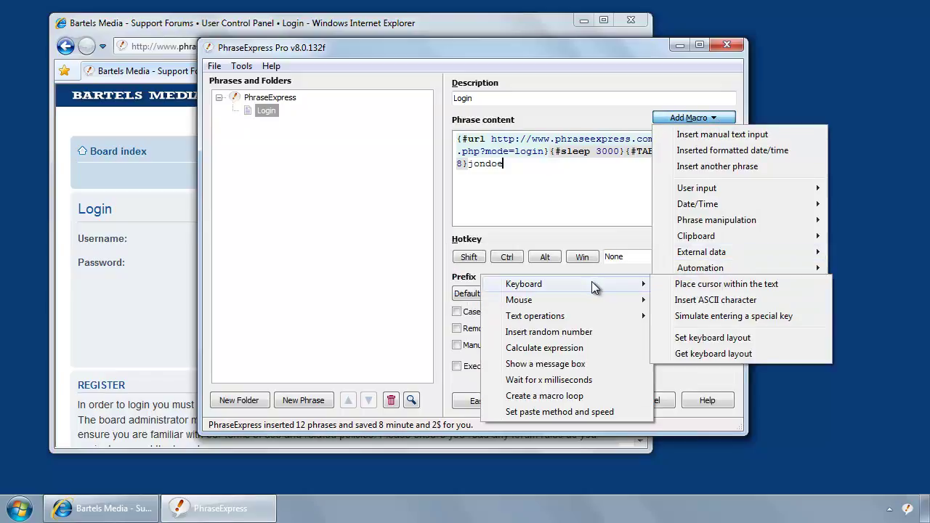
left_click(741, 314)
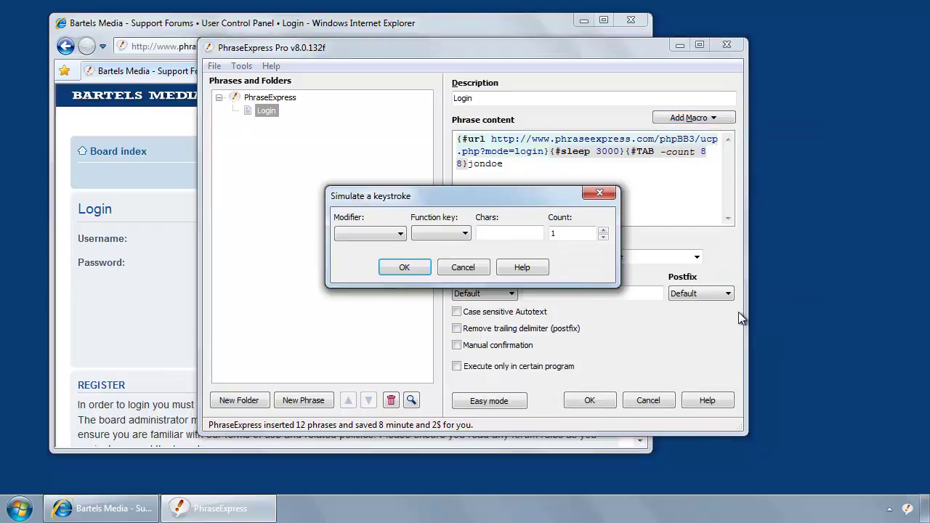
left_click(466, 234)
scroll(465, 240, "down", 3)
left_click(464, 247)
left_click(413, 269)
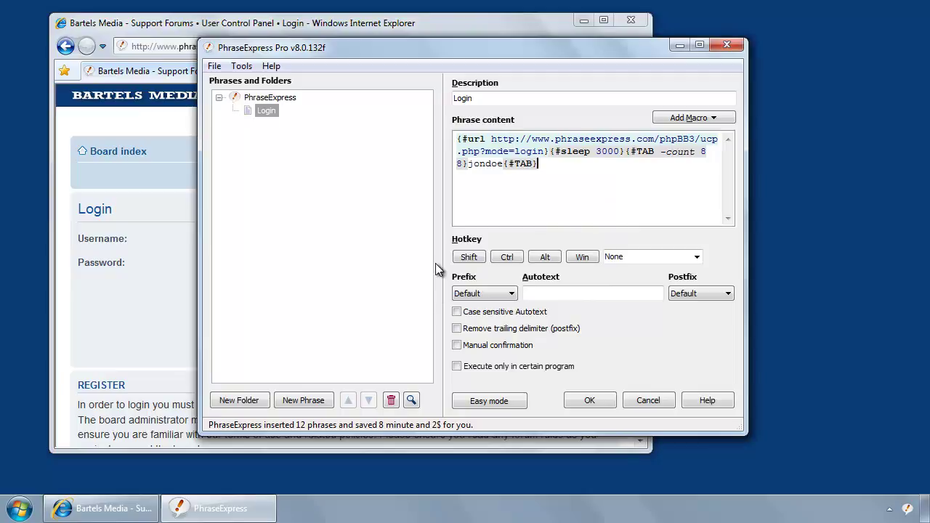
Enter the forum username in the Username field, tab to Password, and return to PhraseExpress.
left_click(167, 259)
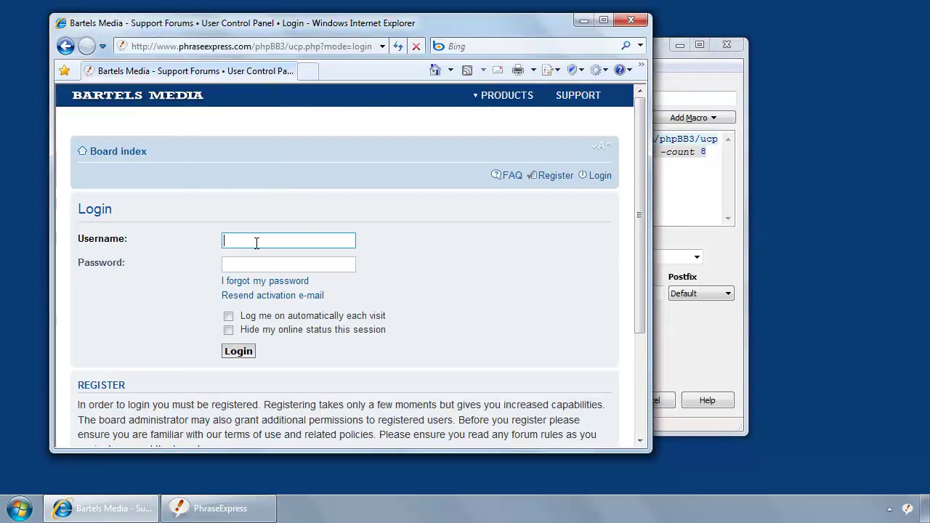
type("jondoe")
key("Tab")
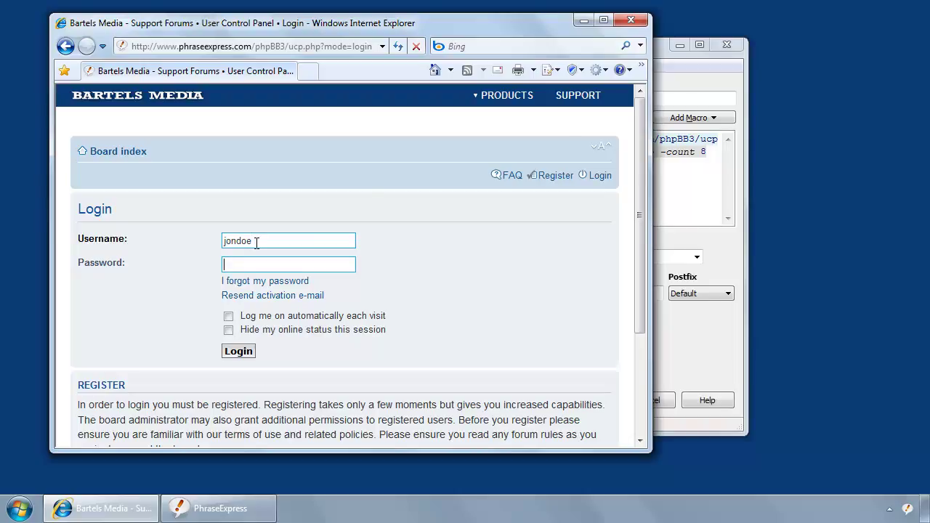
left_click(658, 53)
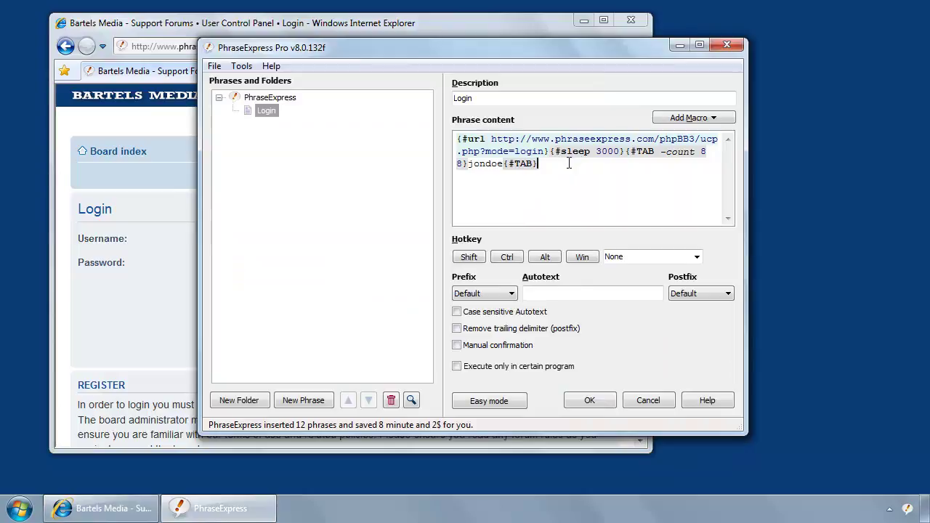
Type the account password after {#TAB} and append an {#ENTER} keystroke macro.
type("test")
left_click(688, 119)
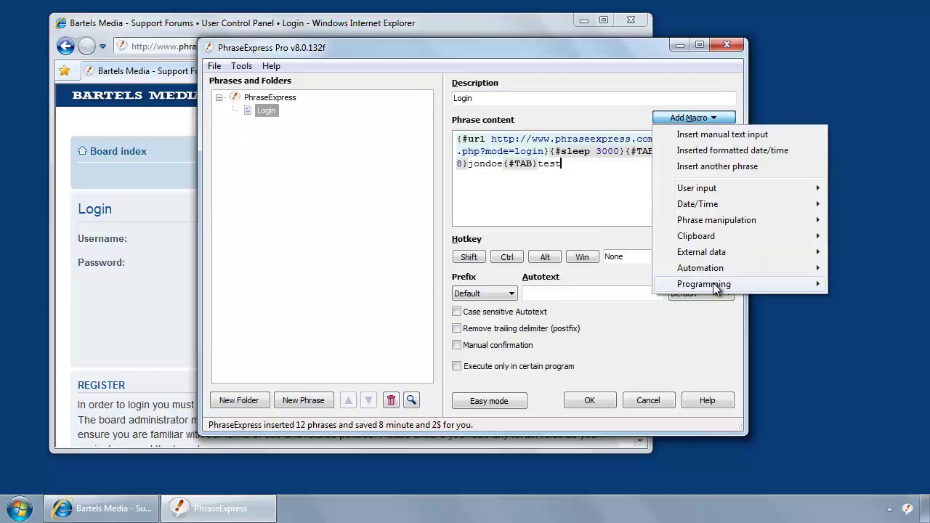
mouse_move(717, 288)
mouse_move(542, 286)
left_click(716, 314)
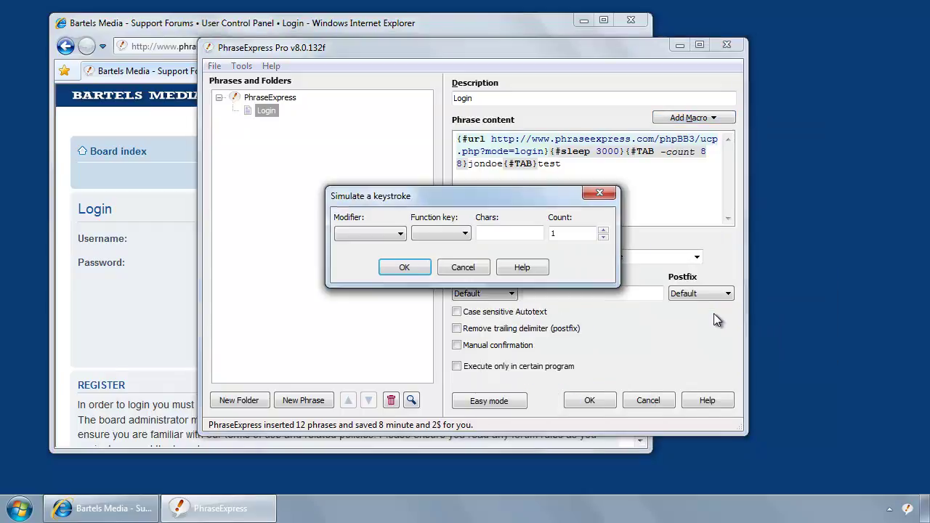
left_click(453, 233)
scroll(456, 251, "down", 4)
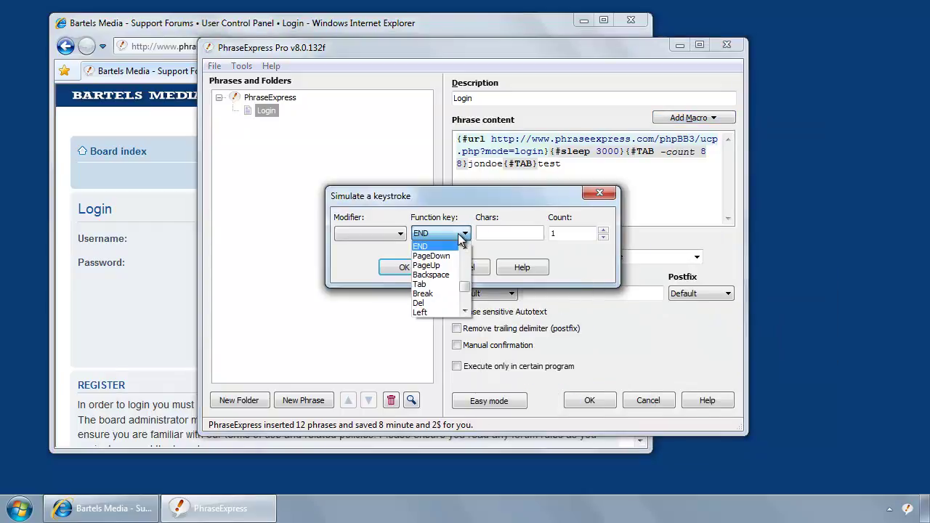
scroll(444, 313, "down", 2)
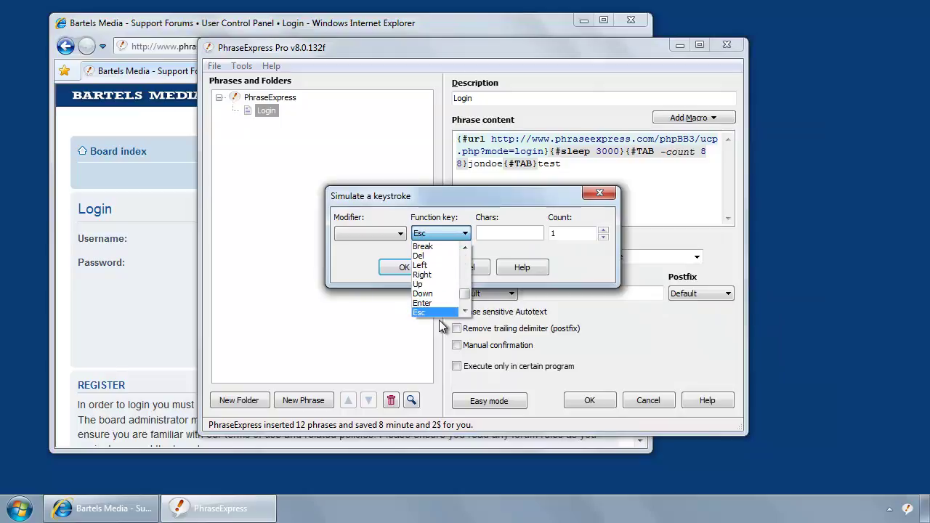
left_click(441, 304)
left_click(405, 268)
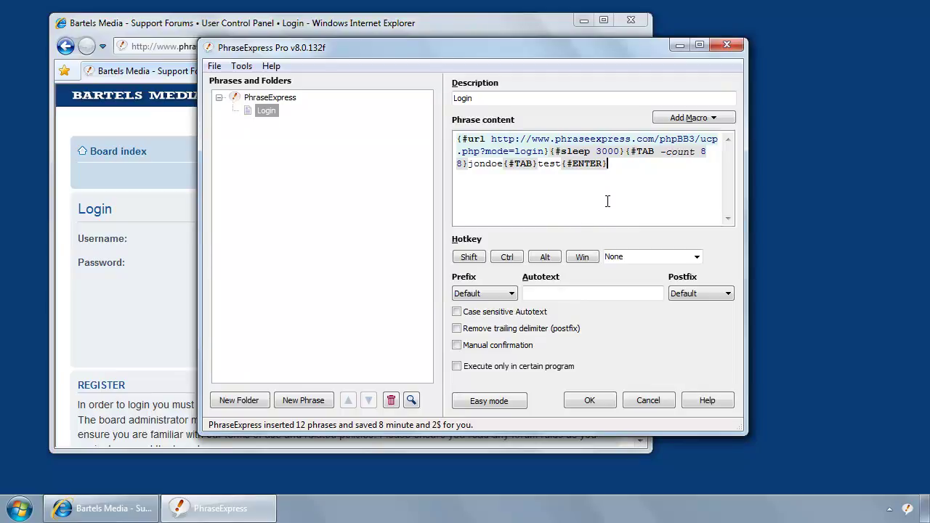
Give the Login phrase hotkey Ctrl+Alt+P, enable Remove trailing delimiter, and save it.
left_click(517, 259)
left_click(536, 259)
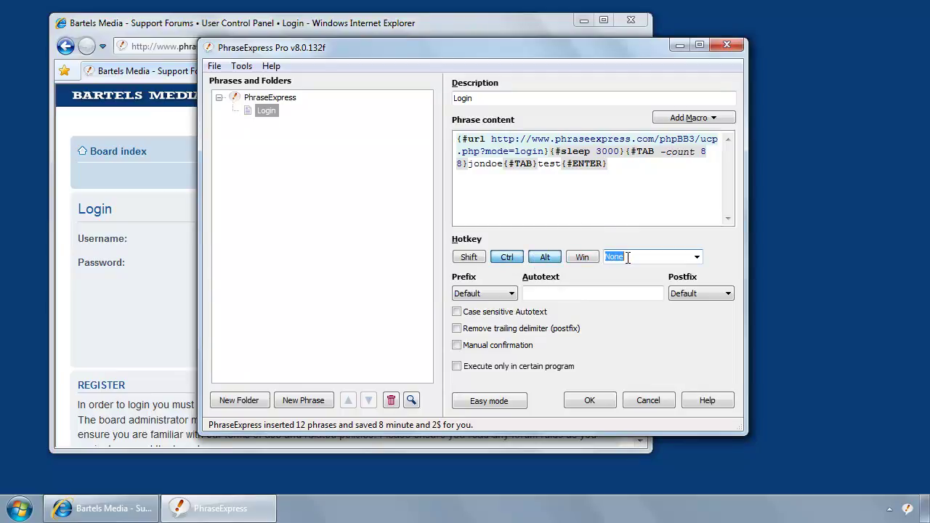
type("3")
left_click(524, 333)
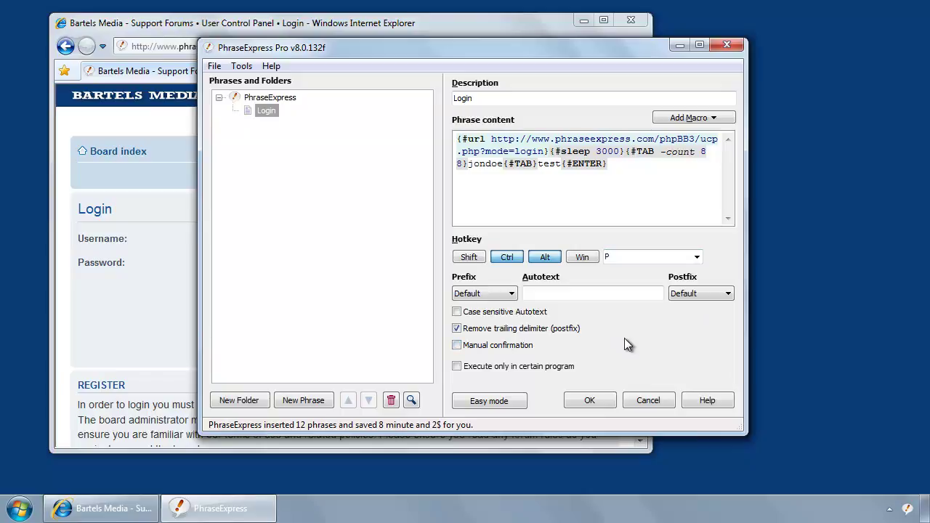
left_click(590, 401)
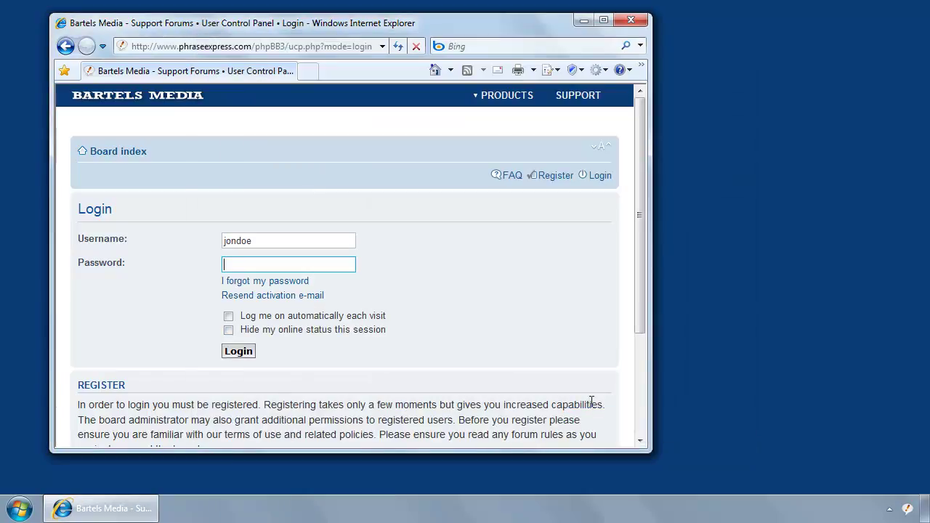
Close the Internet Explorer window showing the forum login page.
left_click(632, 24)
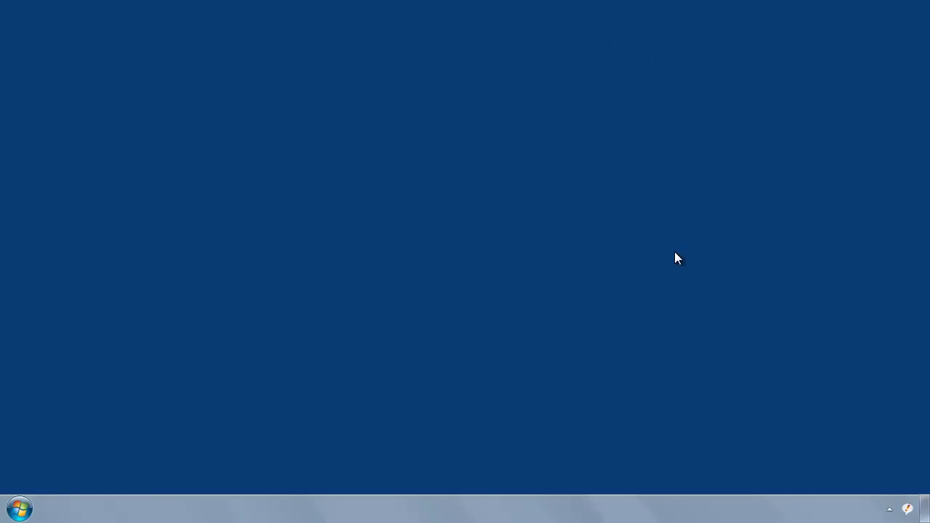